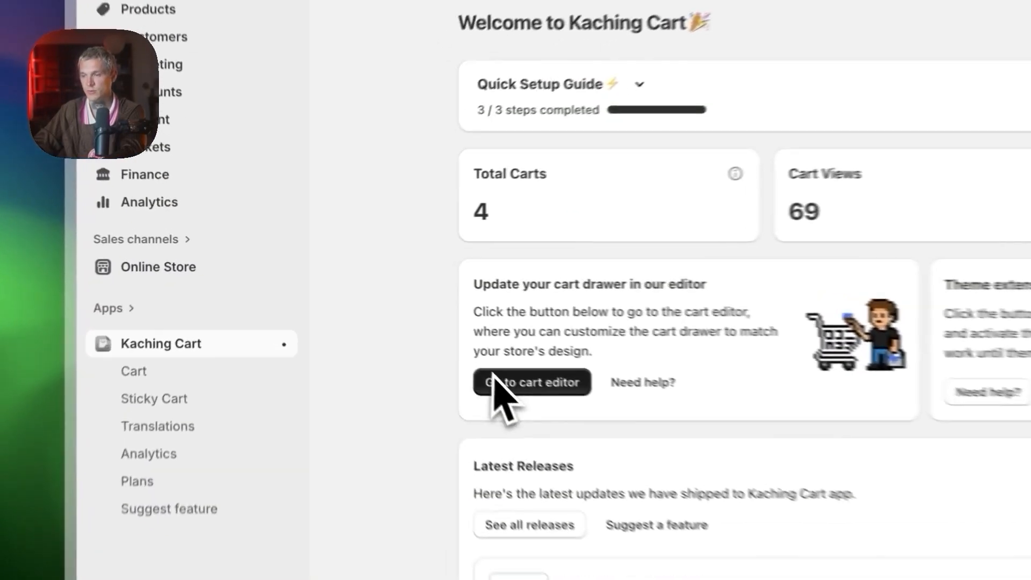
# Open the cart editor and add Creatine Monohydrate 500g to the previewed items
pyautogui.click(383, 309)
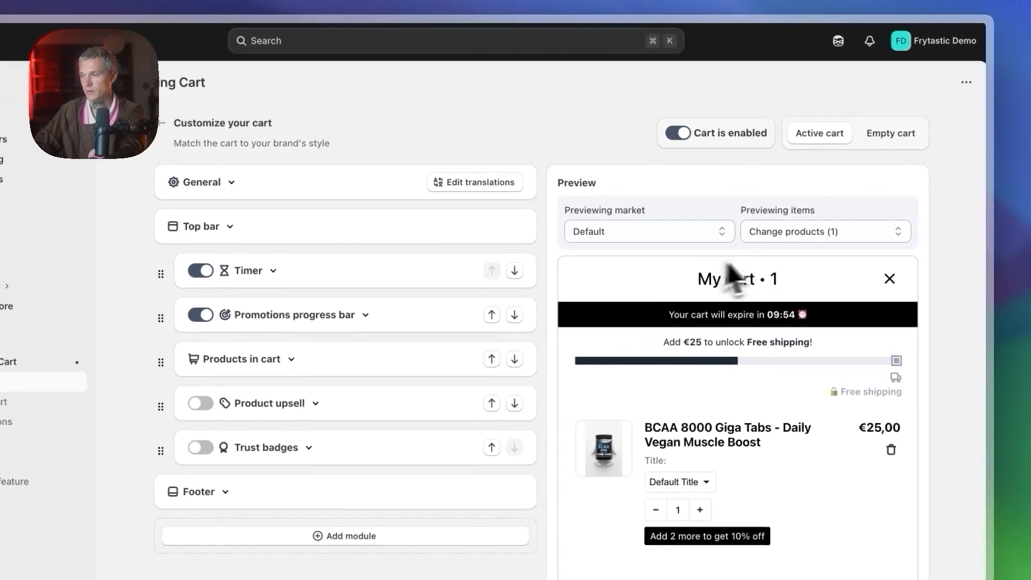
pyautogui.click(818, 235)
pyautogui.click(376, 236)
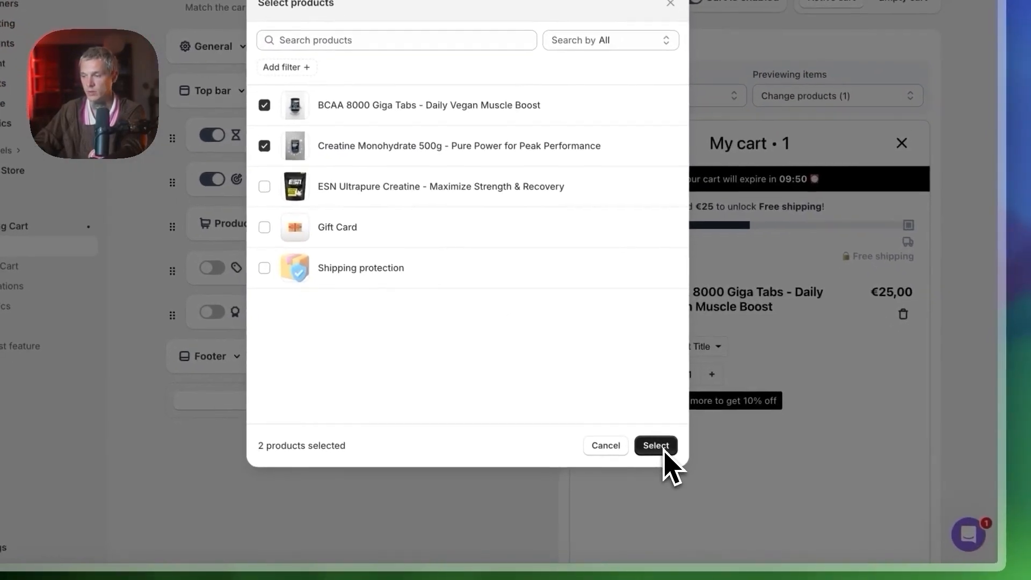
pyautogui.click(666, 448)
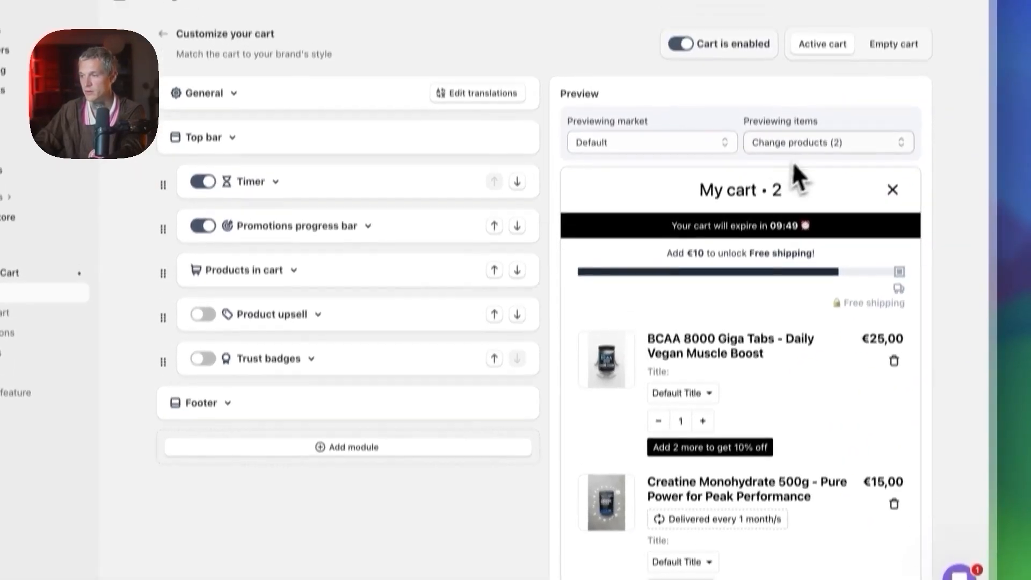
# Remove Creatine Monohydrate 500g from the previewed items, keeping only BCAA 8000 Giga Tabs
pyautogui.click(806, 96)
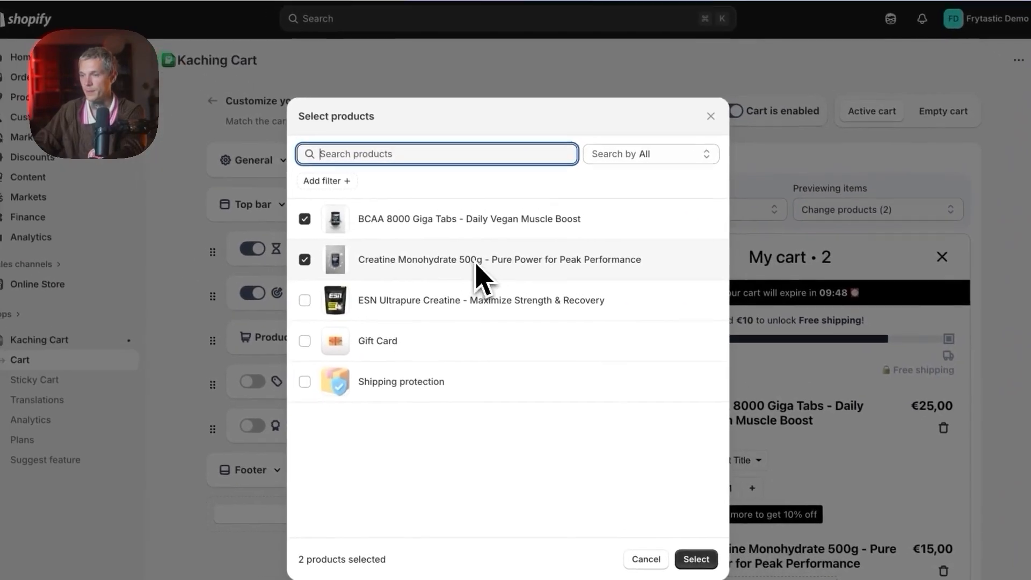
pyautogui.click(451, 241)
pyautogui.click(662, 541)
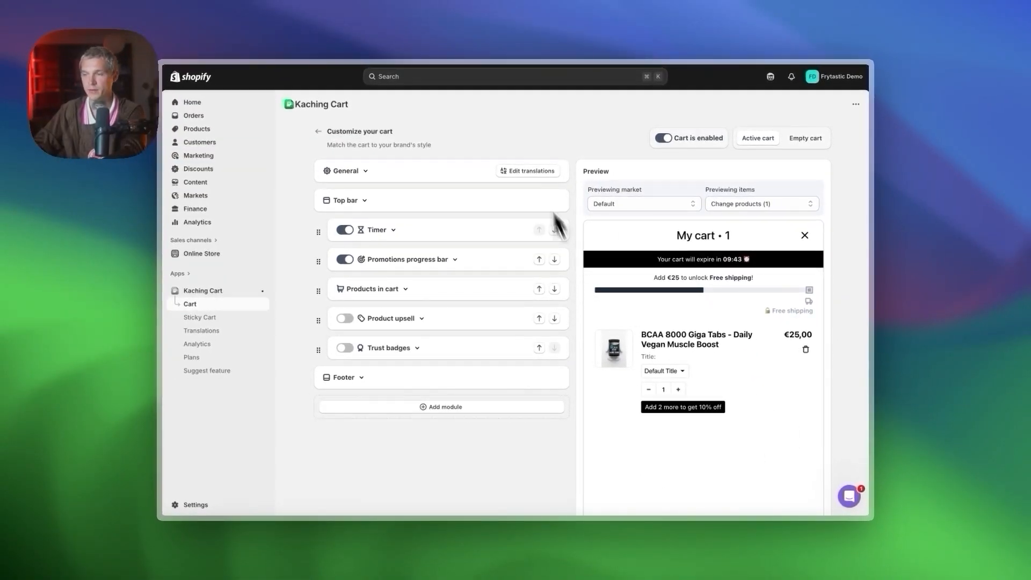
# Try left alignment for the top bar title, return it to centered and collapse the section
pyautogui.click(352, 202)
pyautogui.click(337, 294)
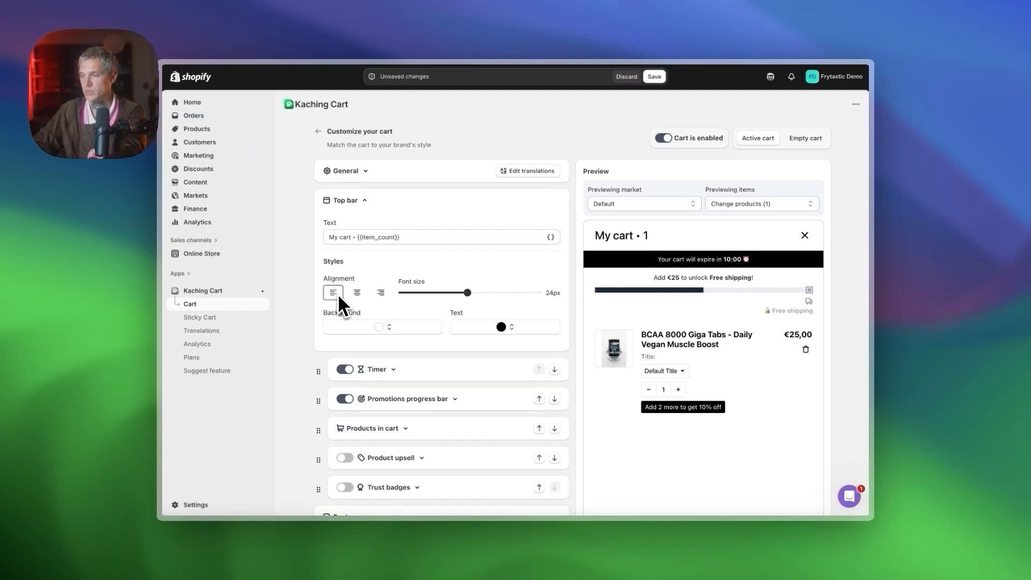
pyautogui.click(359, 295)
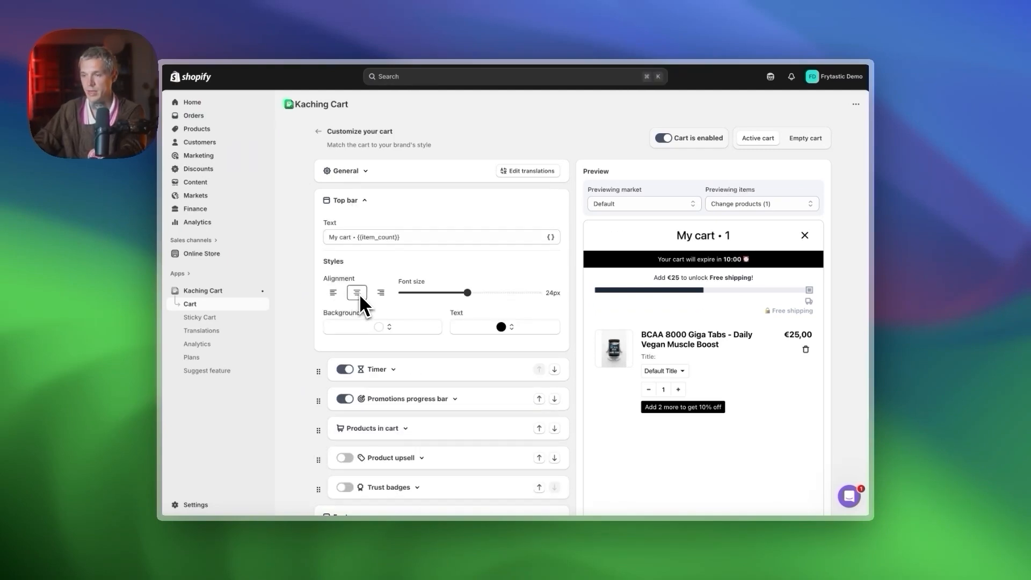
pyautogui.click(365, 201)
# Try turning the Timer module off and switch it back on
pyautogui.click(345, 230)
pyautogui.click(346, 231)
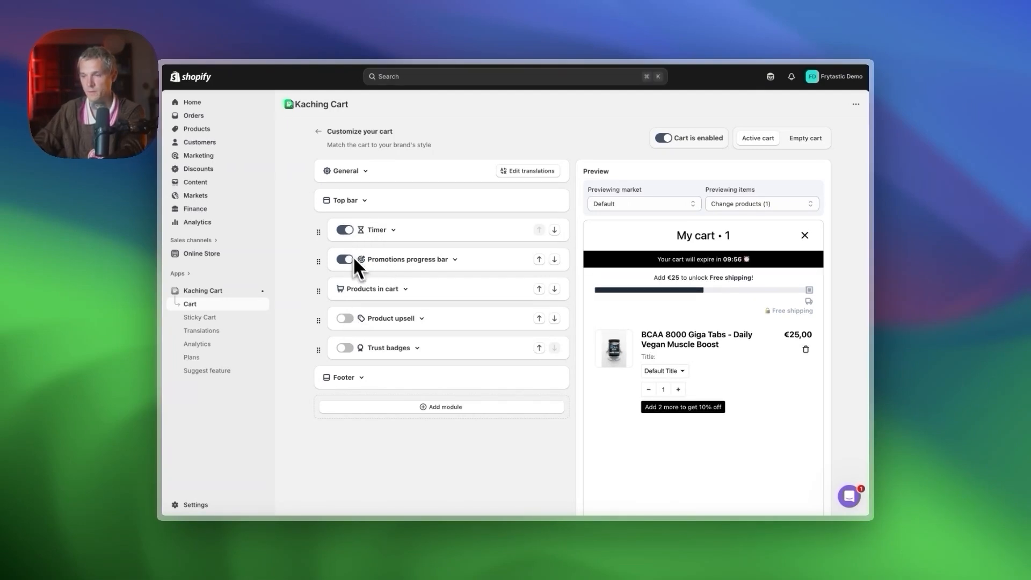
pyautogui.moveTo(320, 236); pyautogui.dragTo(359, 243)
# Set the cart timer's duration to 15 minutes and collapse its settings
pyautogui.click(392, 231)
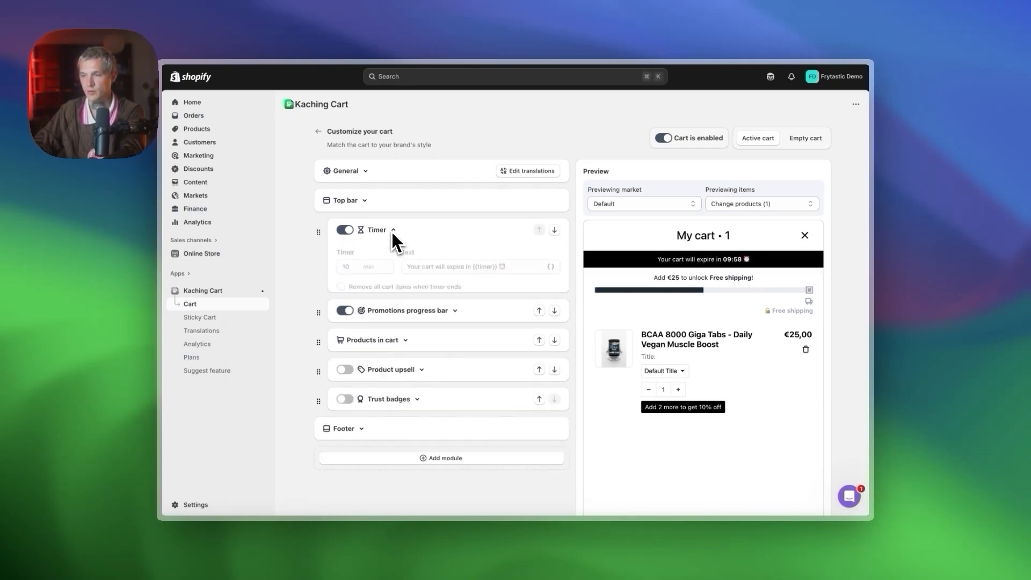
pyautogui.press('BackSpace')
pyautogui.write('5')
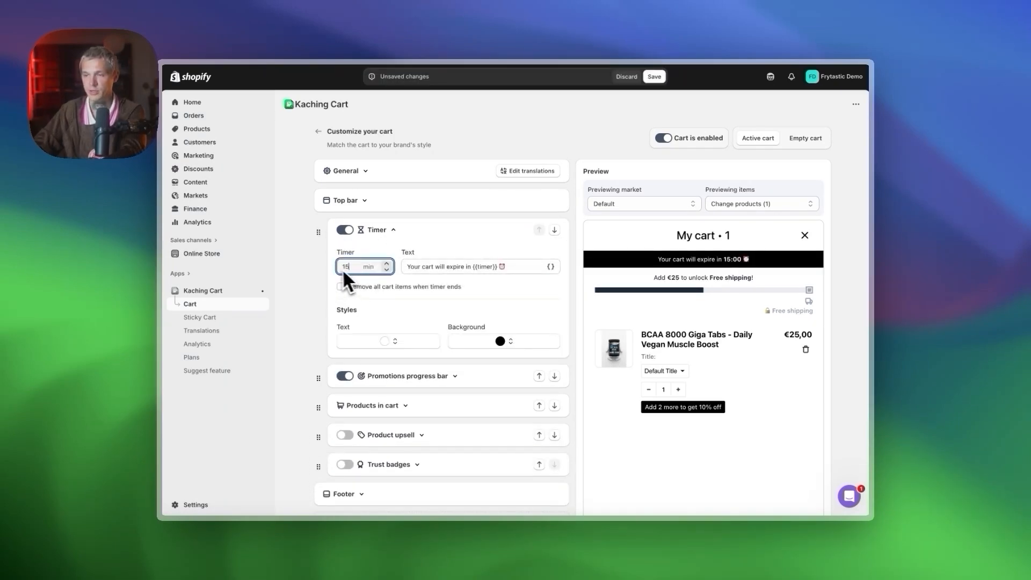
pyautogui.click(315, 254)
pyautogui.click(369, 236)
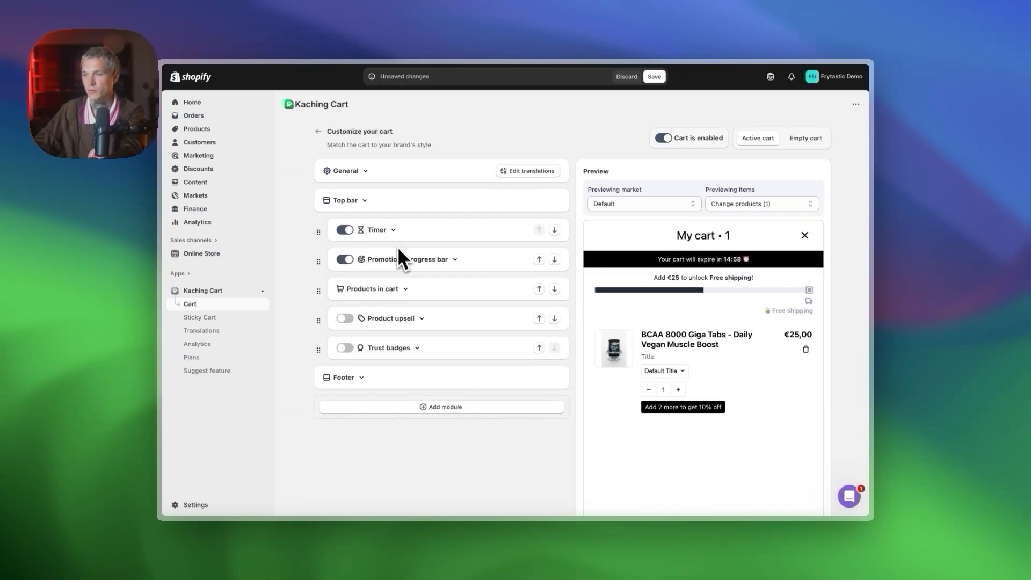
# Open the promotions progress bar settings and keep promotions unlocked by Cart total
pyautogui.click(424, 261)
pyautogui.scroll(-3, 424, 266)
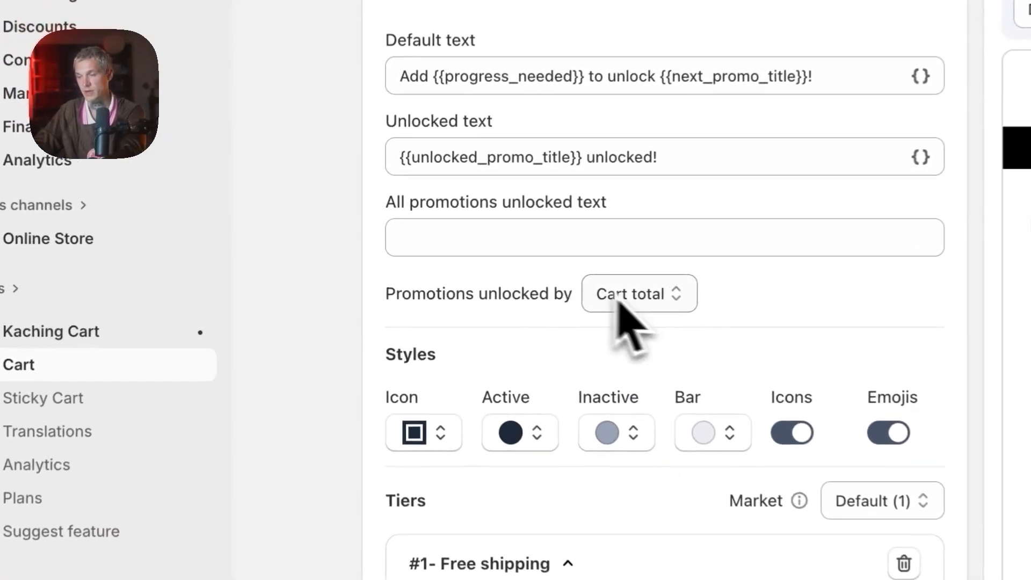
pyautogui.click(437, 275)
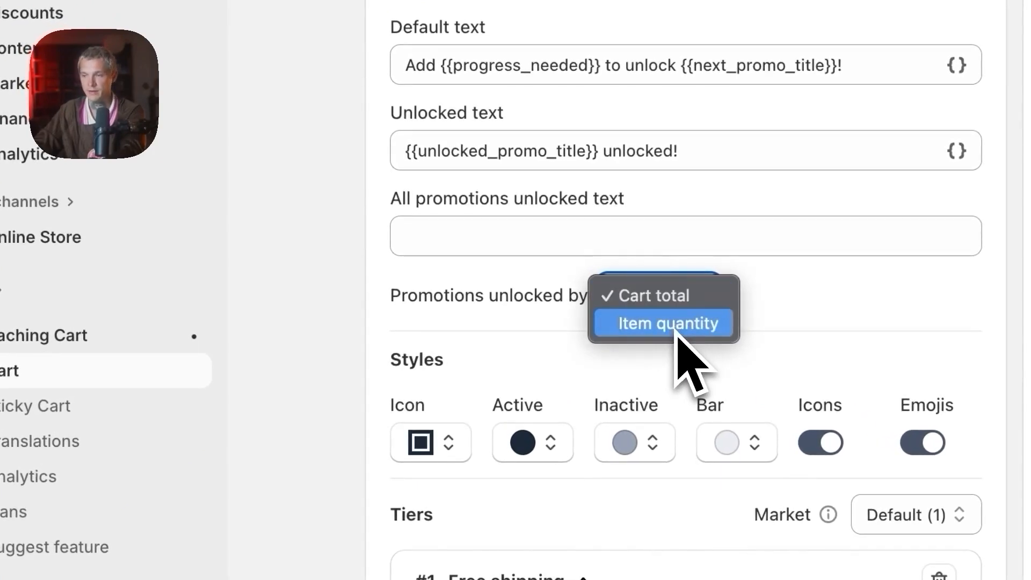
pyautogui.click(663, 295)
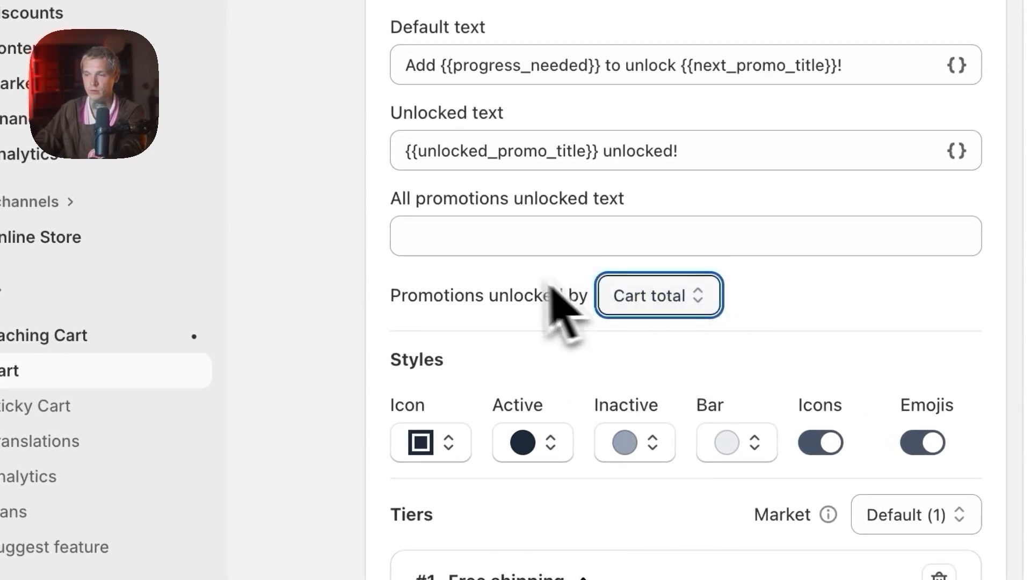
# Add a Free gift tier to the promotions progress bar
pyautogui.scroll(-3, 236, 307)
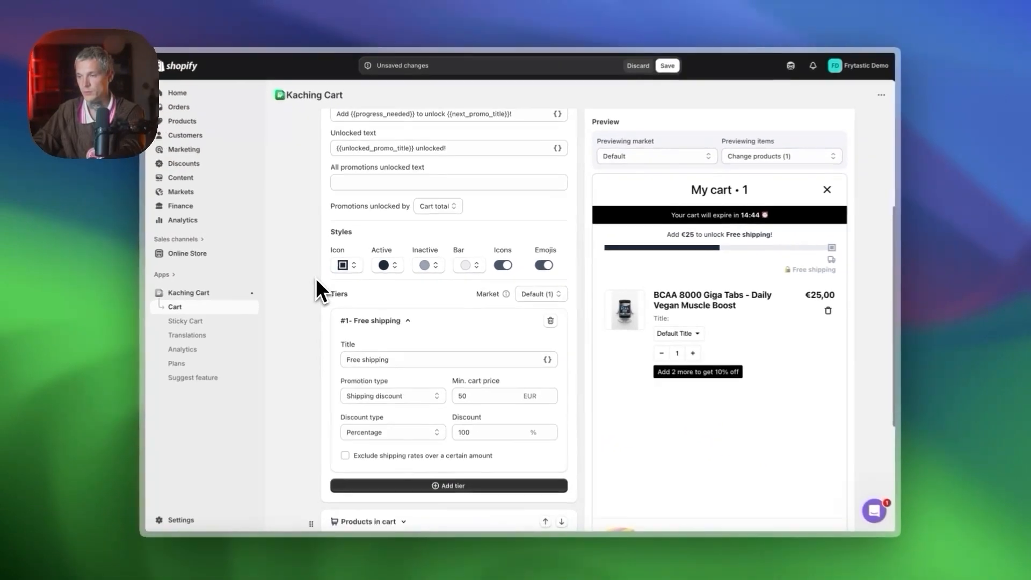
pyautogui.scroll(-2, 357, 267)
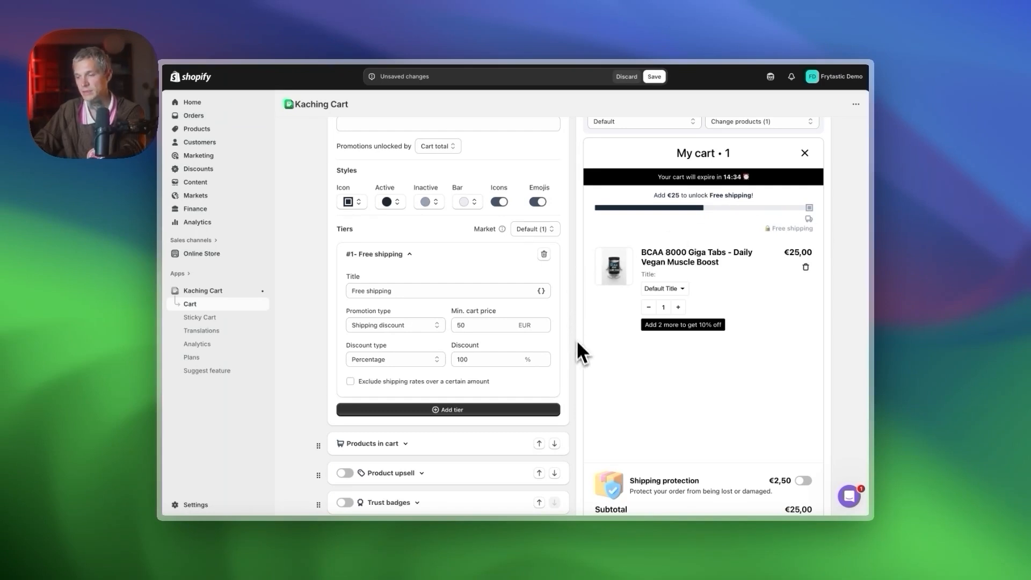
pyautogui.click(424, 410)
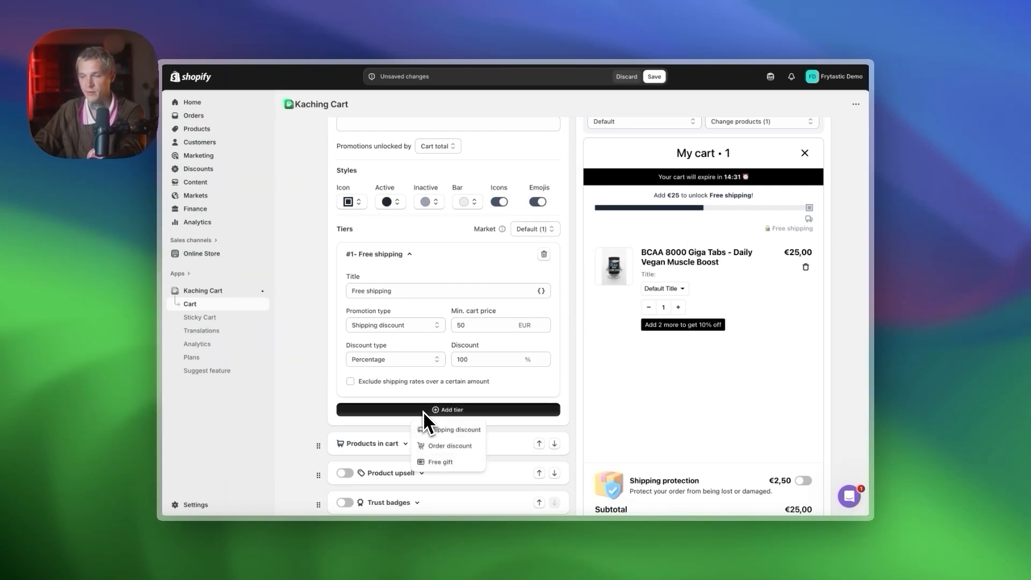
pyautogui.click(453, 461)
pyautogui.scroll(-1, 469, 410)
# Check both tiers' minimum cart prices against their milestones on the previewed progress bar
pyautogui.click(469, 444)
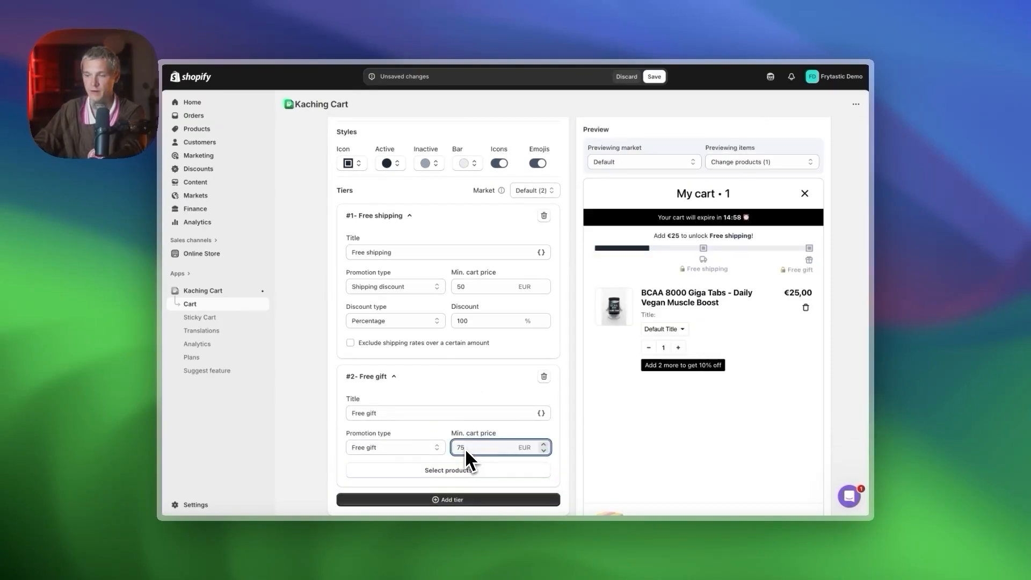
pyautogui.click(548, 396)
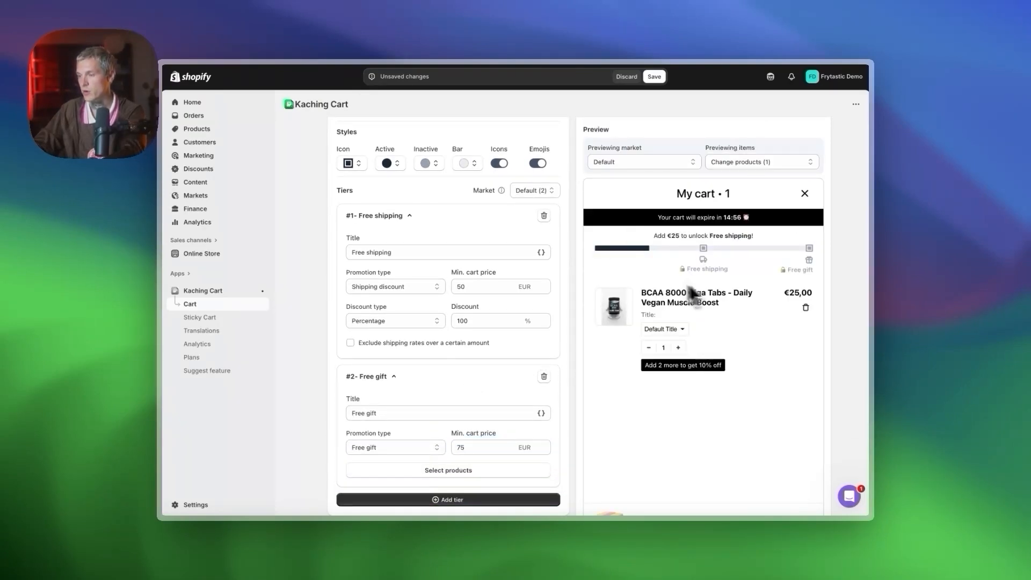
pyautogui.click(476, 288)
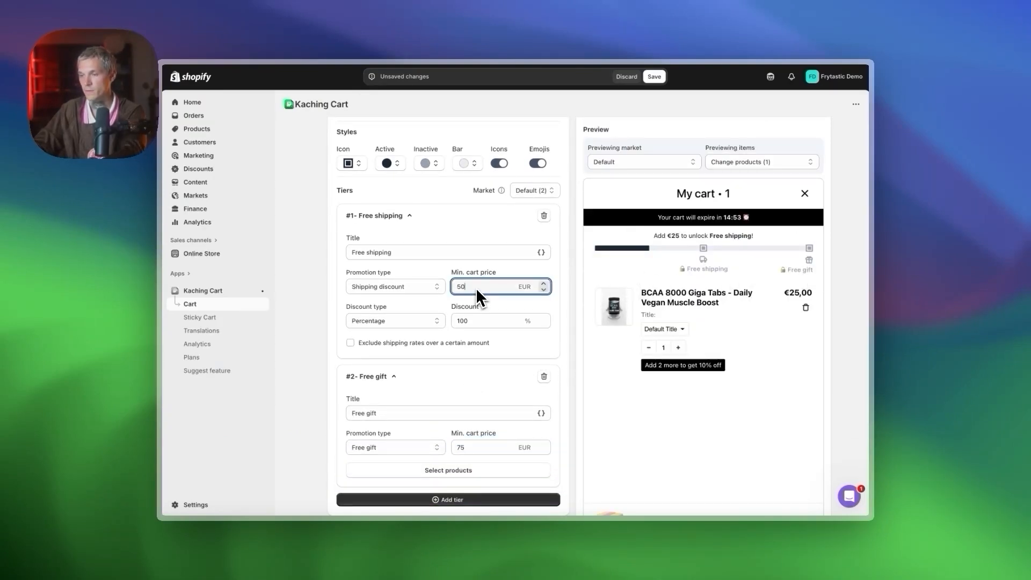
pyautogui.moveTo(703, 252); pyautogui.dragTo(710, 278)
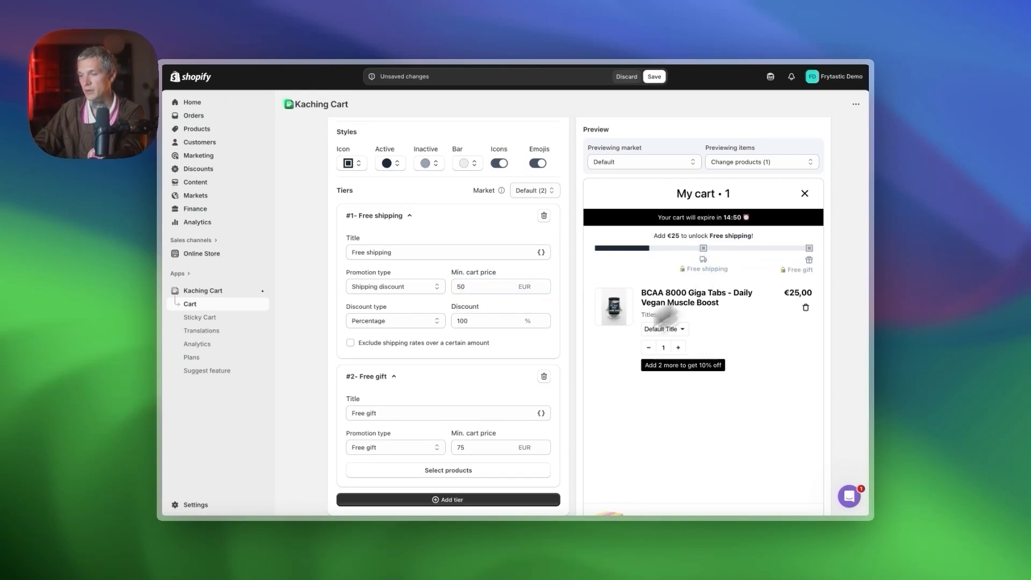
pyautogui.click(803, 277)
# Try adding an Order discount tier to the promotions progress bar and delete it again
pyautogui.scroll(-1, 446, 347)
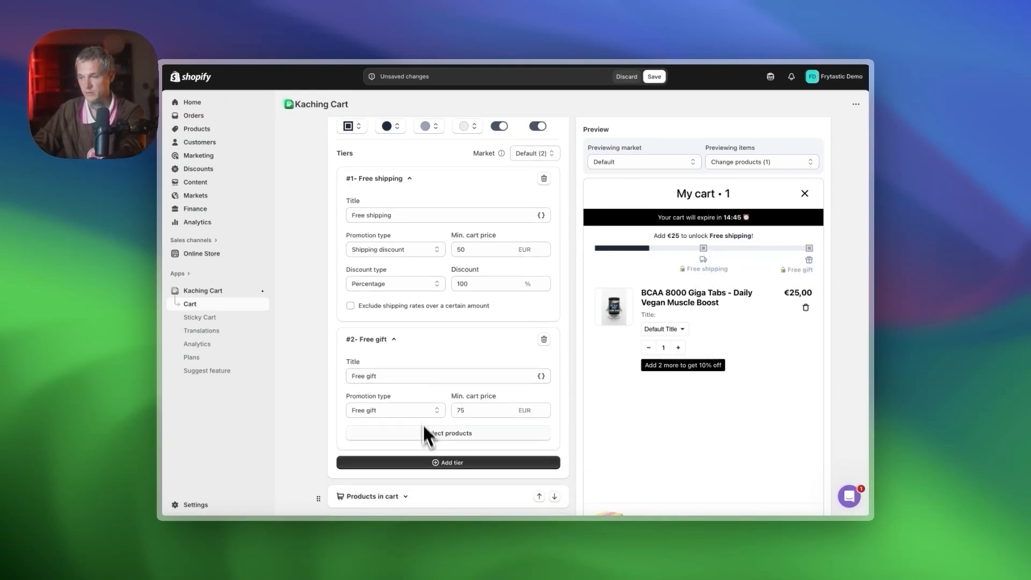
pyautogui.click(425, 464)
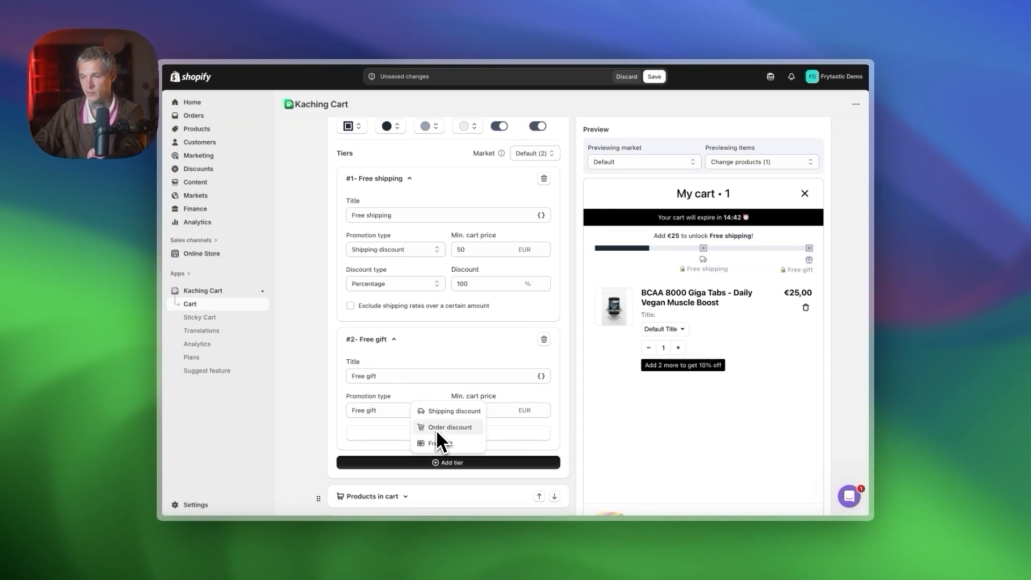
pyautogui.click(333, 428)
pyautogui.click(394, 461)
pyautogui.click(472, 426)
pyautogui.scroll(-3, 542, 364)
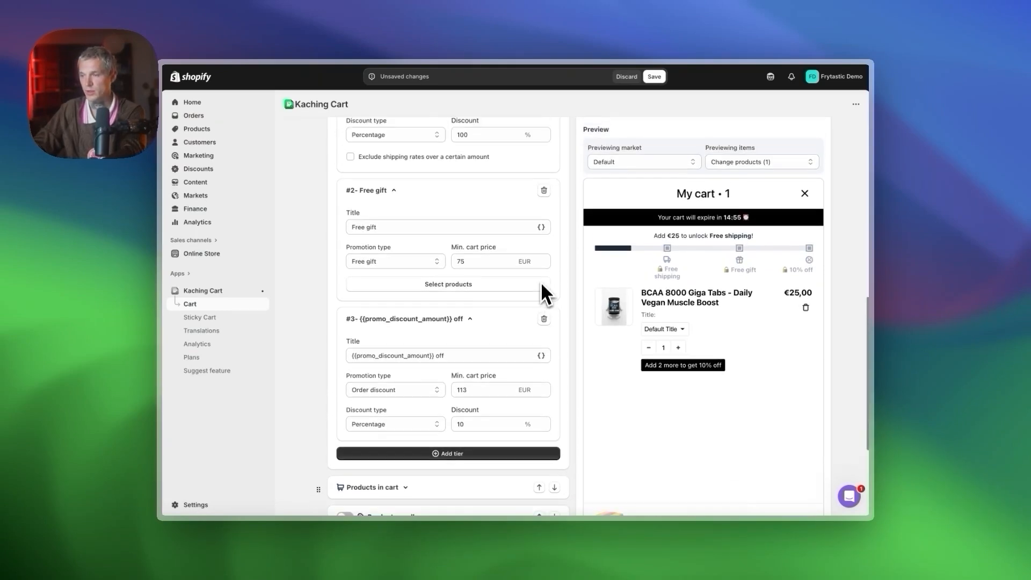
pyautogui.click(544, 319)
# Collapse the promotions progress bar settings
pyautogui.scroll(3, 402, 311)
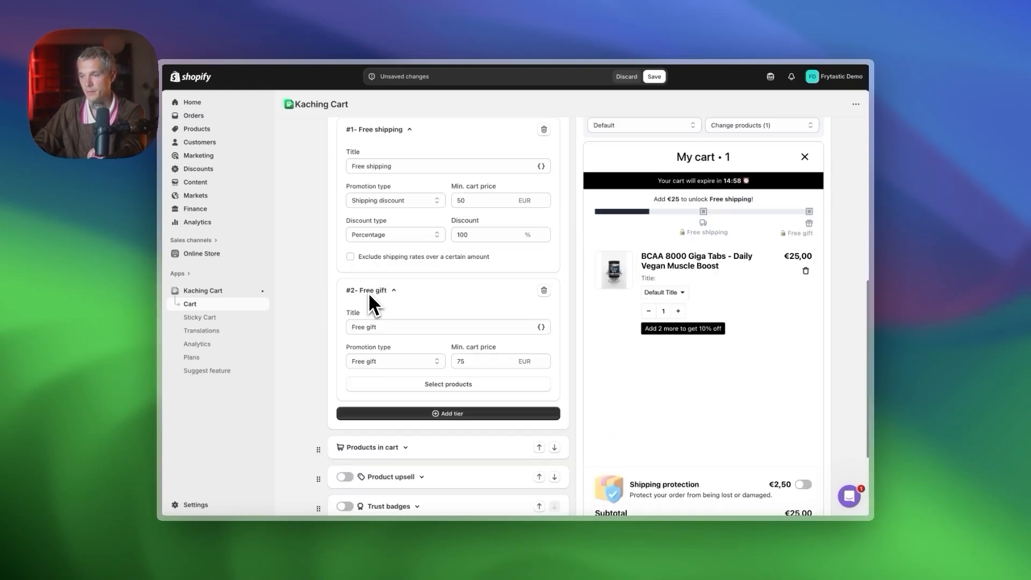
pyautogui.scroll(6, 344, 252)
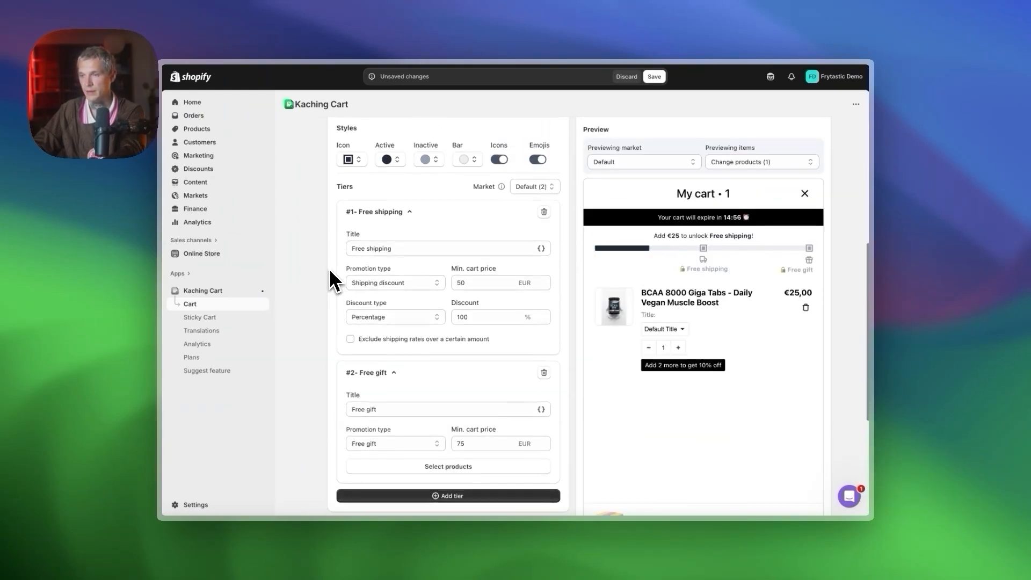
pyautogui.click(387, 168)
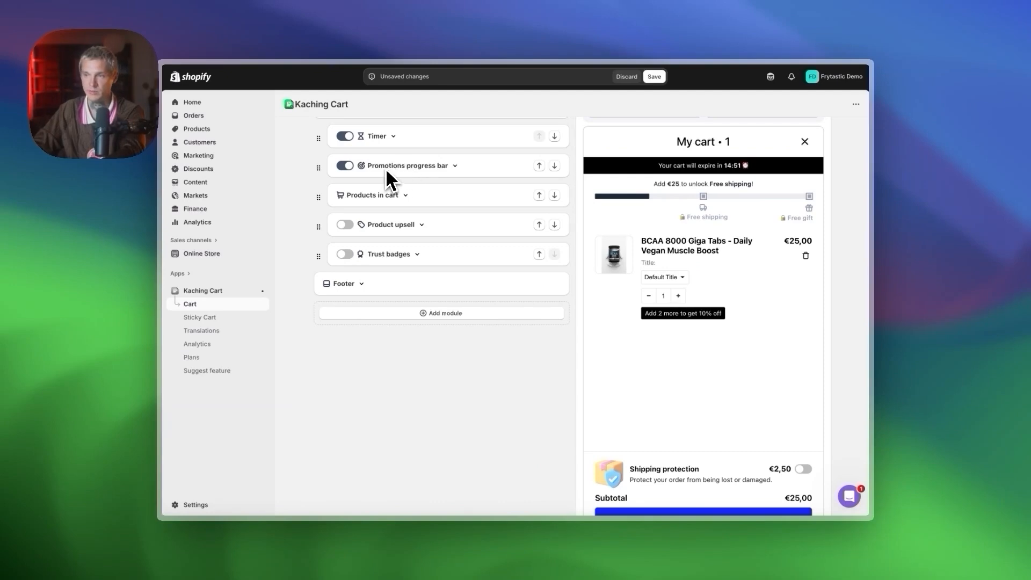
# Enable the Product upsell module and open its settings
pyautogui.click(345, 225)
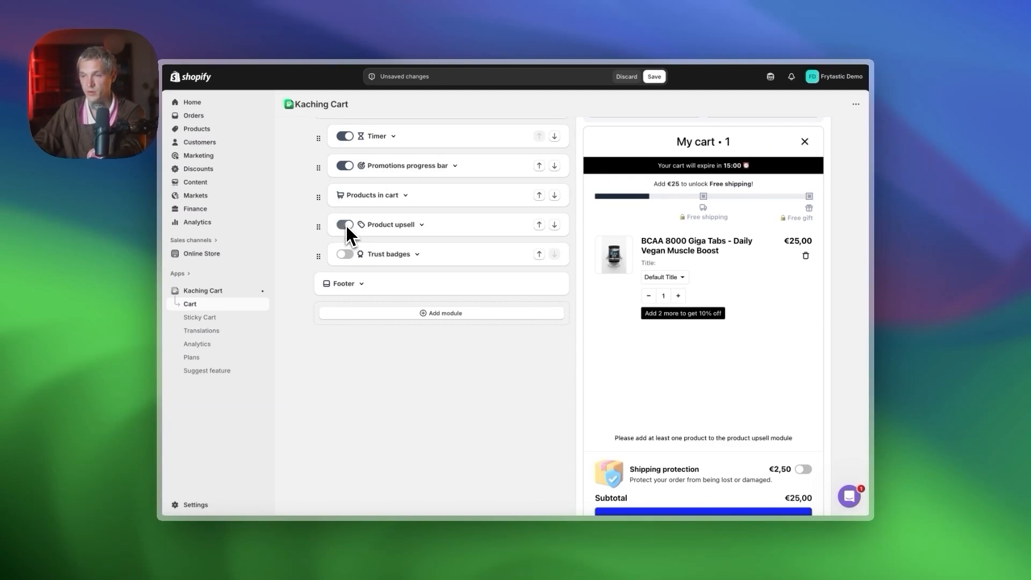
pyautogui.click(382, 226)
pyautogui.scroll(-2, 398, 279)
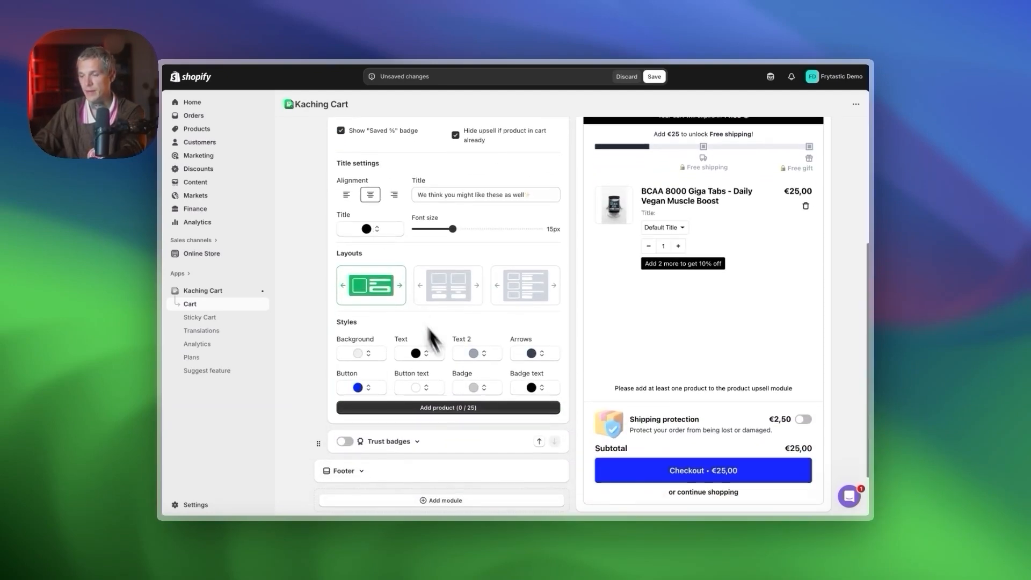
# Add BCAA 8000 Giga Tabs, Creatine Monohydrate 500g and ESN Ultrapure Creatine as upsell products
pyautogui.click(444, 409)
pyautogui.click(442, 236)
pyautogui.click(440, 263)
pyautogui.click(441, 209)
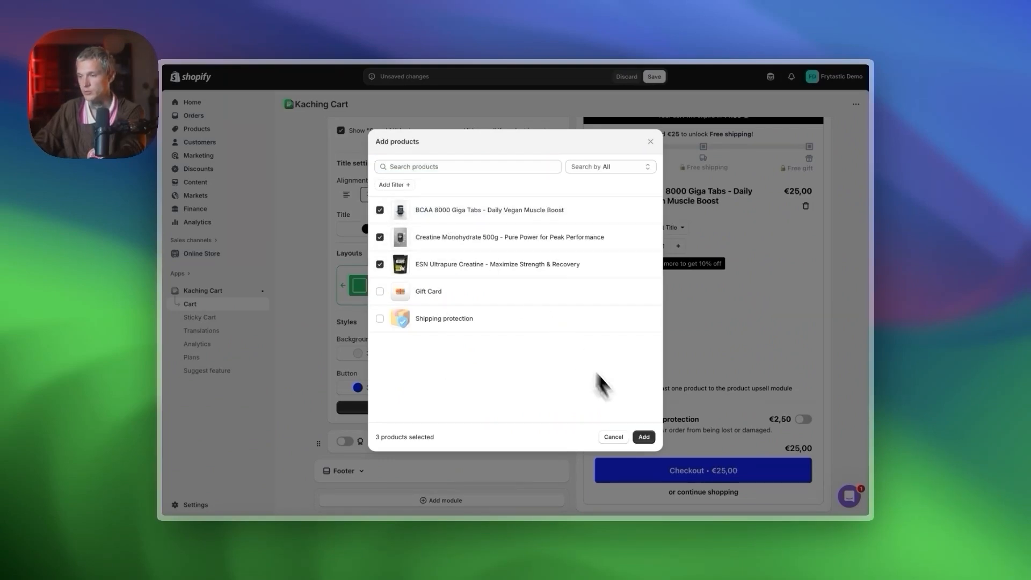
pyautogui.click(644, 436)
# Try the two-column card layout for the product upsell and return to the single-product layout
pyautogui.scroll(-5, 601, 385)
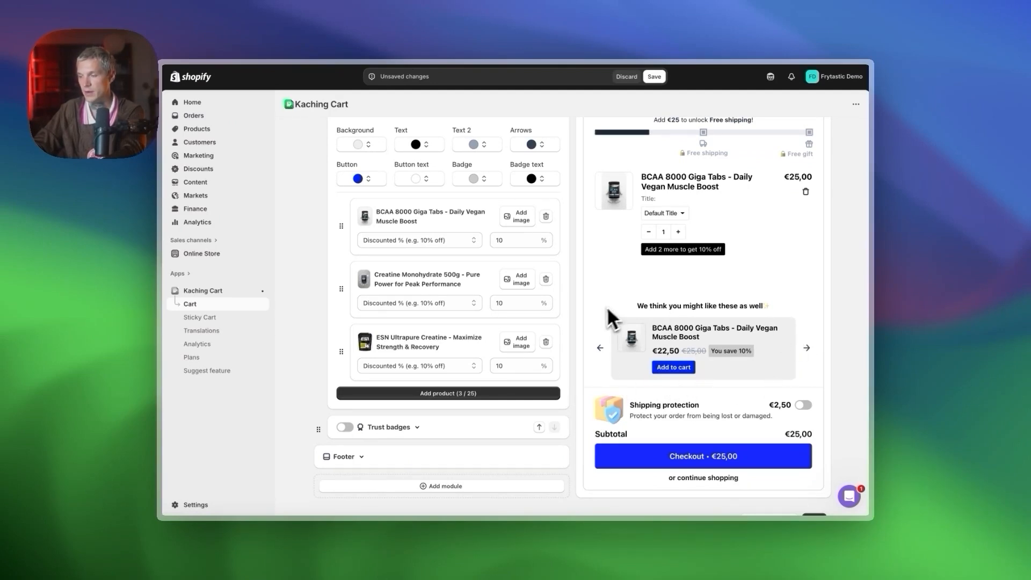
pyautogui.scroll(3, 645, 365)
pyautogui.scroll(5, 427, 365)
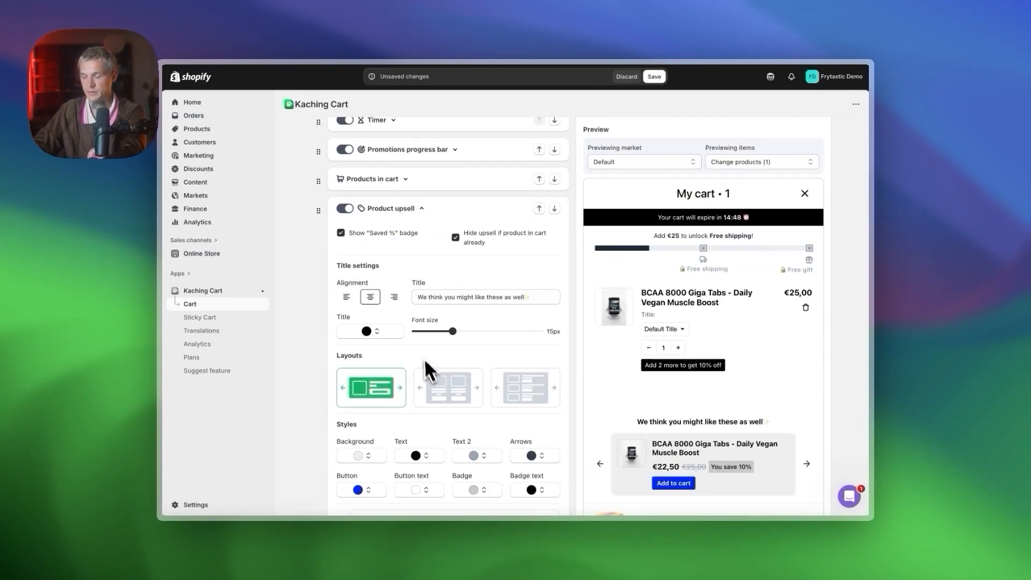
pyautogui.scroll(-1, 420, 331)
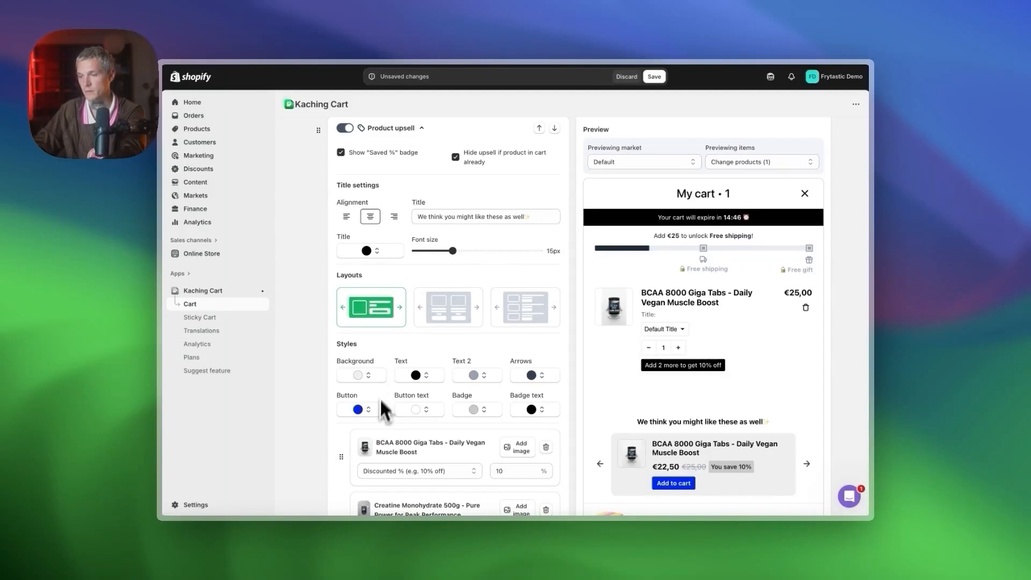
pyautogui.click(431, 310)
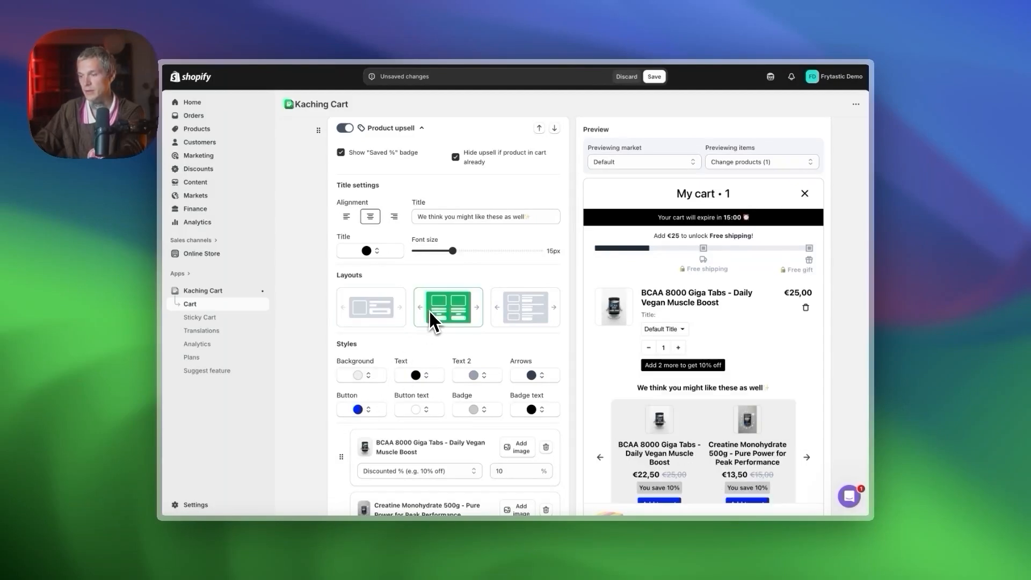
pyautogui.click(374, 321)
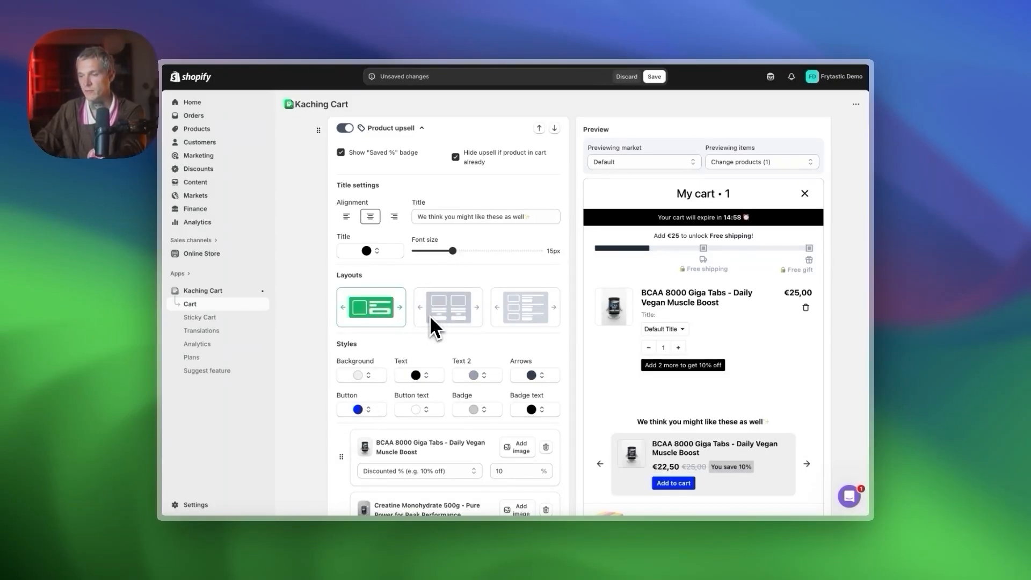
# Collapse the Product upsell settings and open the cart's Footer settings
pyautogui.scroll(-5, 436, 285)
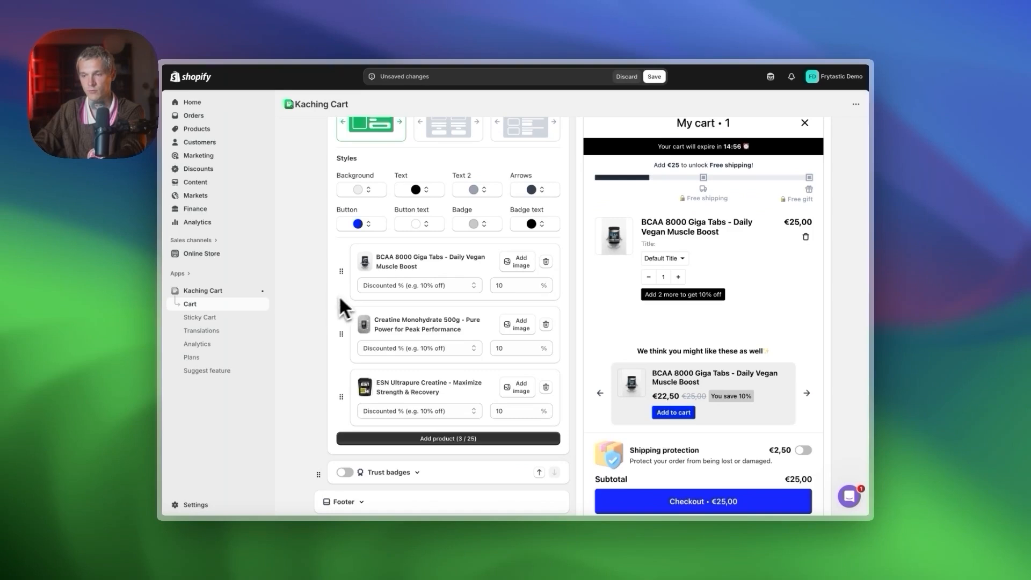
pyautogui.scroll(-1, 340, 299)
pyautogui.scroll(2, 333, 284)
pyautogui.click(388, 182)
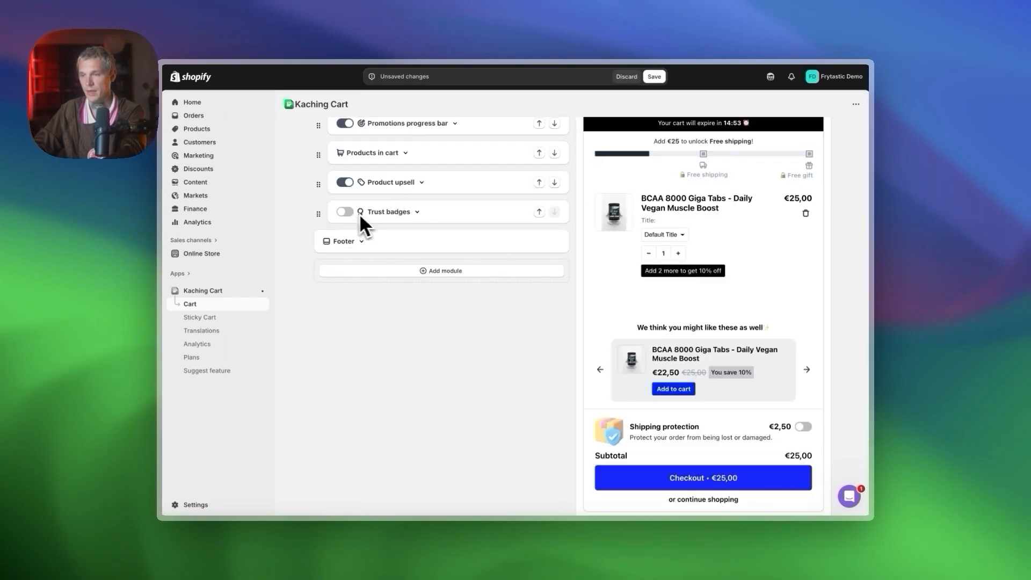
pyautogui.scroll(1, 316, 219)
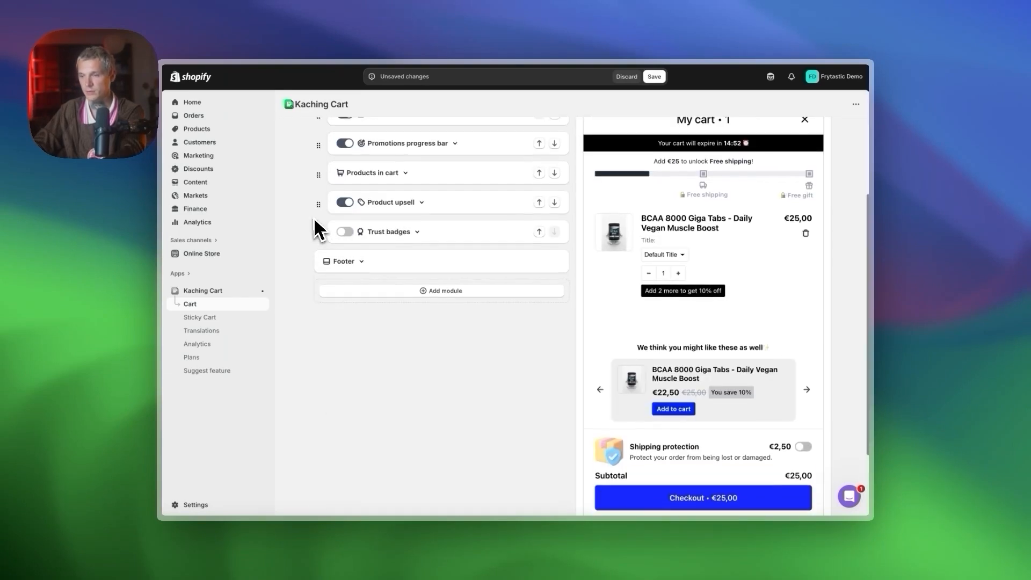
pyautogui.scroll(1, 322, 236)
pyautogui.click(357, 274)
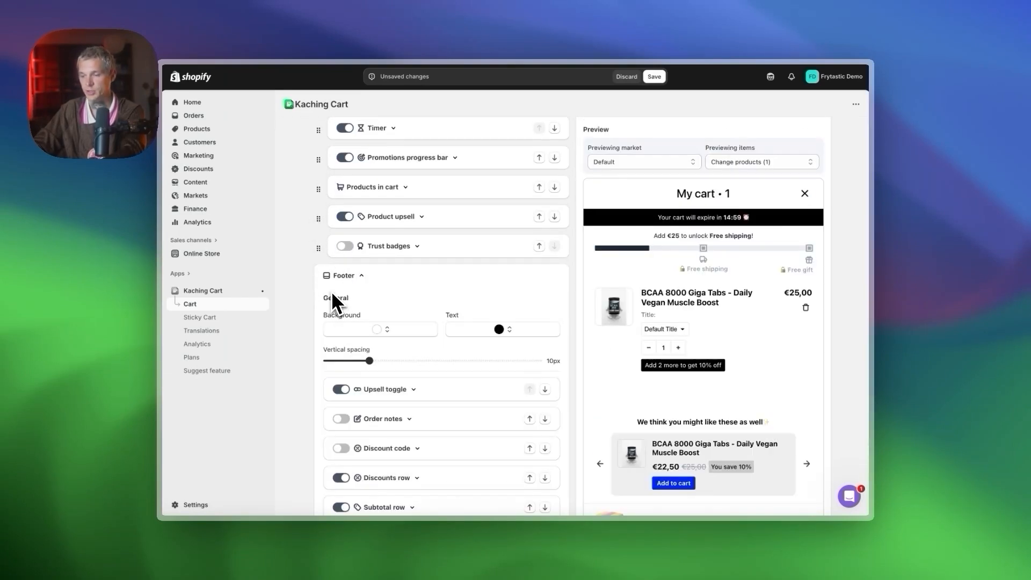
# Try the Order notes module in the cart footer and switch it off again
pyautogui.scroll(-4, 334, 301)
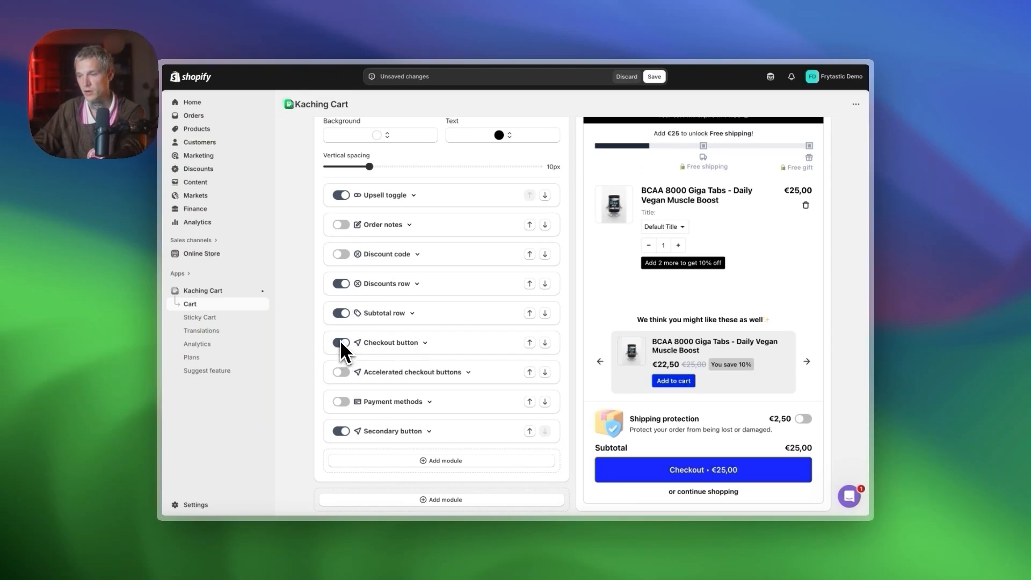
pyautogui.scroll(1, 349, 321)
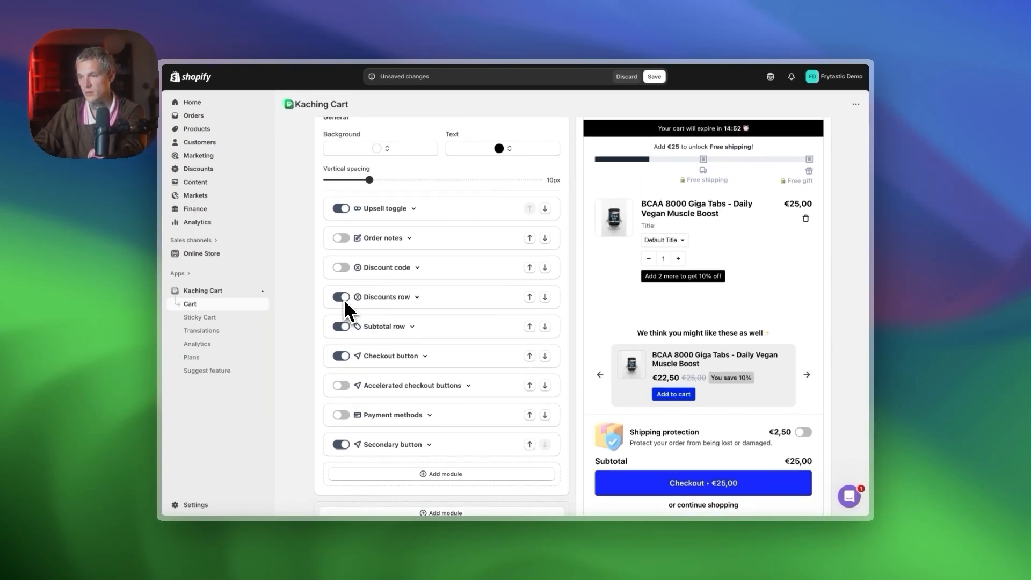
pyautogui.click(341, 238)
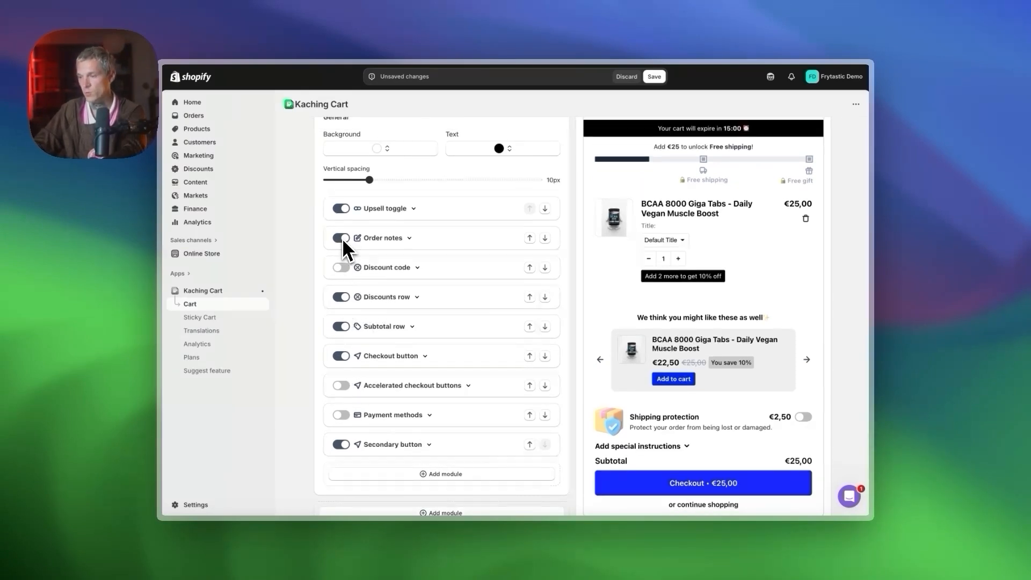
pyautogui.click(341, 239)
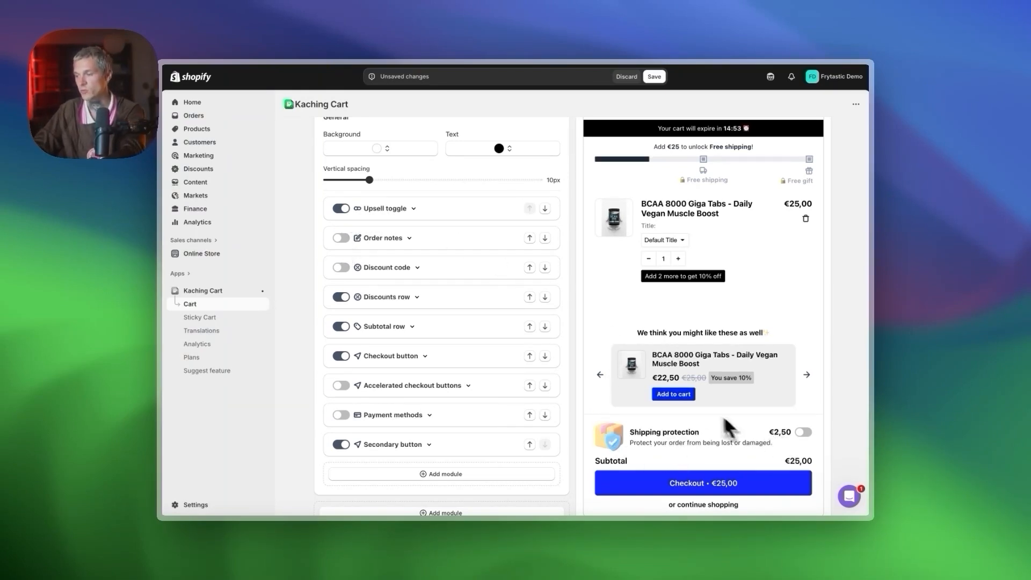
# Open the footer's Upsell toggle settings and disable this shipping protection module
pyautogui.click(406, 209)
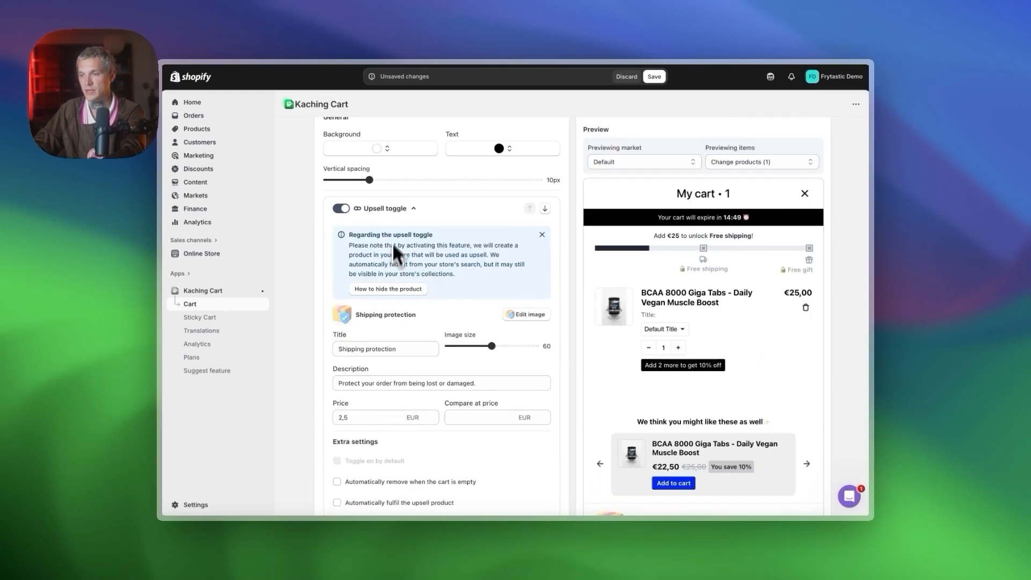
pyautogui.click(342, 209)
pyautogui.scroll(-2, 348, 342)
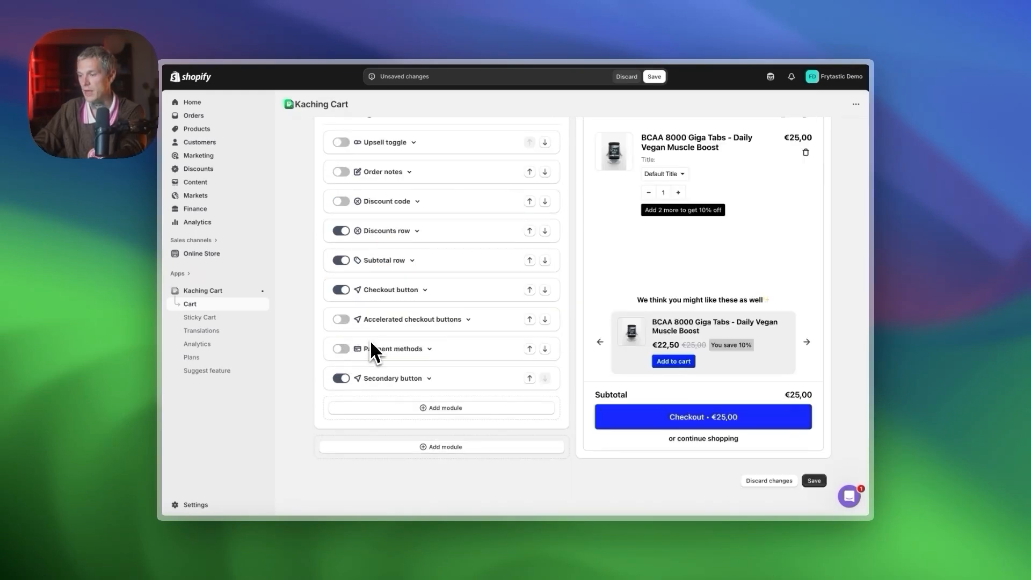
# Save the cart settings and open the preview of the store
pyautogui.scroll(6, 375, 340)
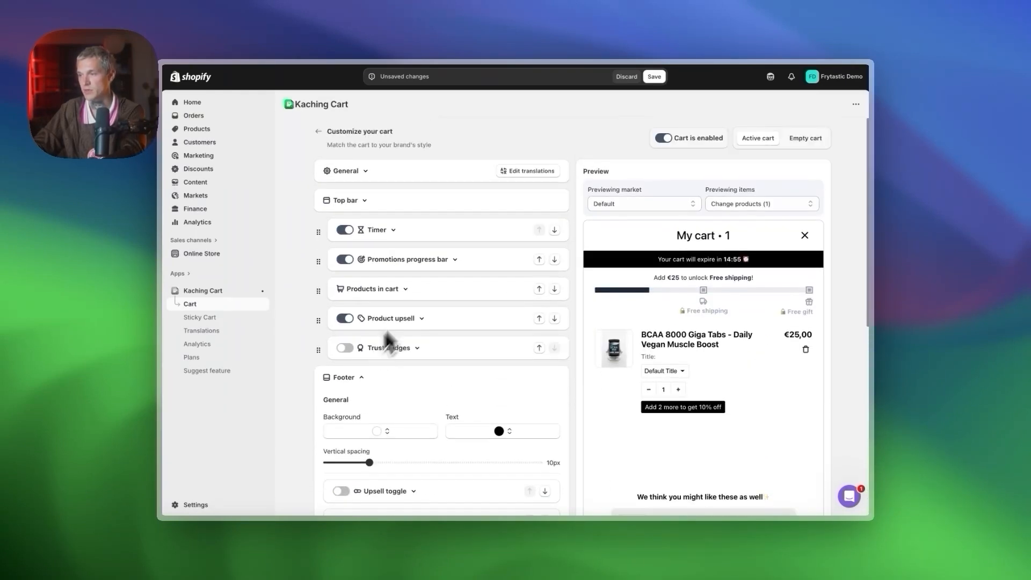
pyautogui.click(654, 77)
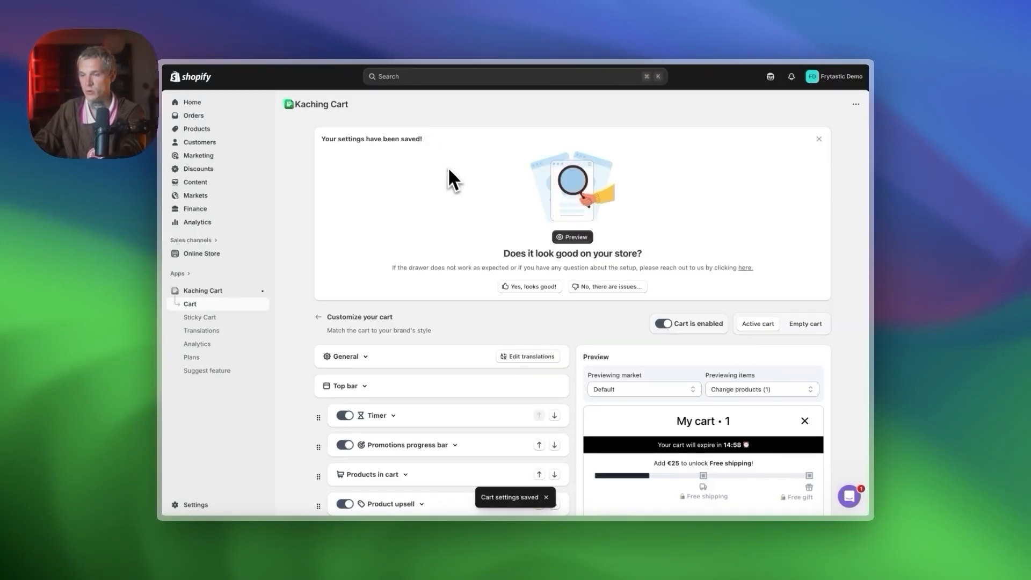
pyautogui.click(574, 237)
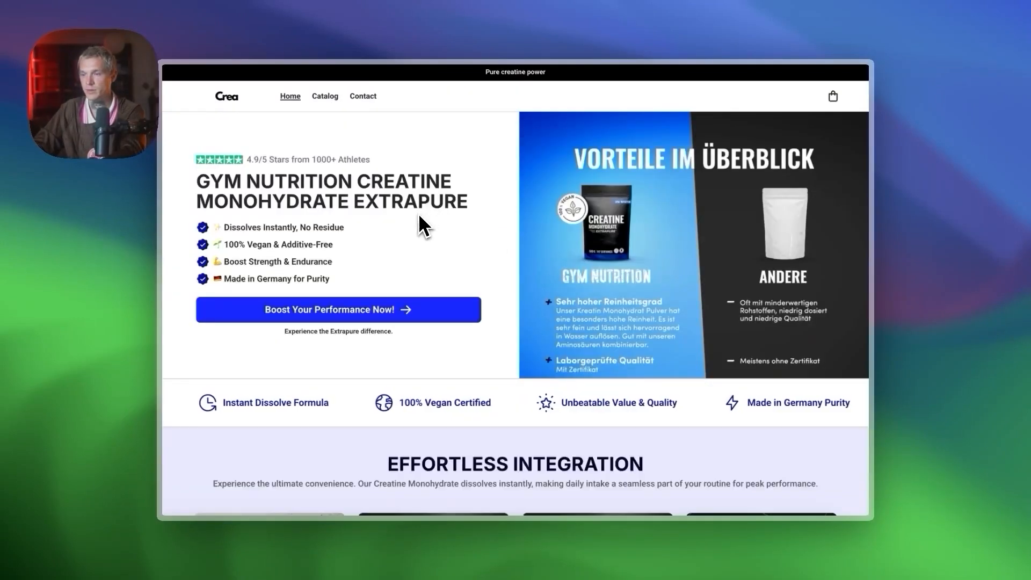
# Open the promoted product from the store's home page, add the 1 pack to the cart and raise its quantity to 2
pyautogui.click(396, 308)
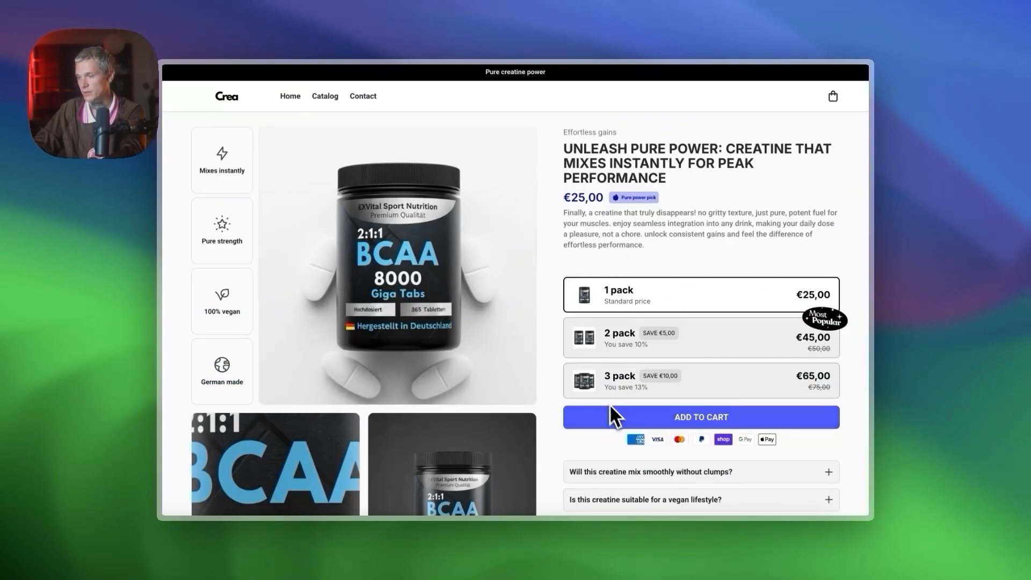
pyautogui.click(624, 416)
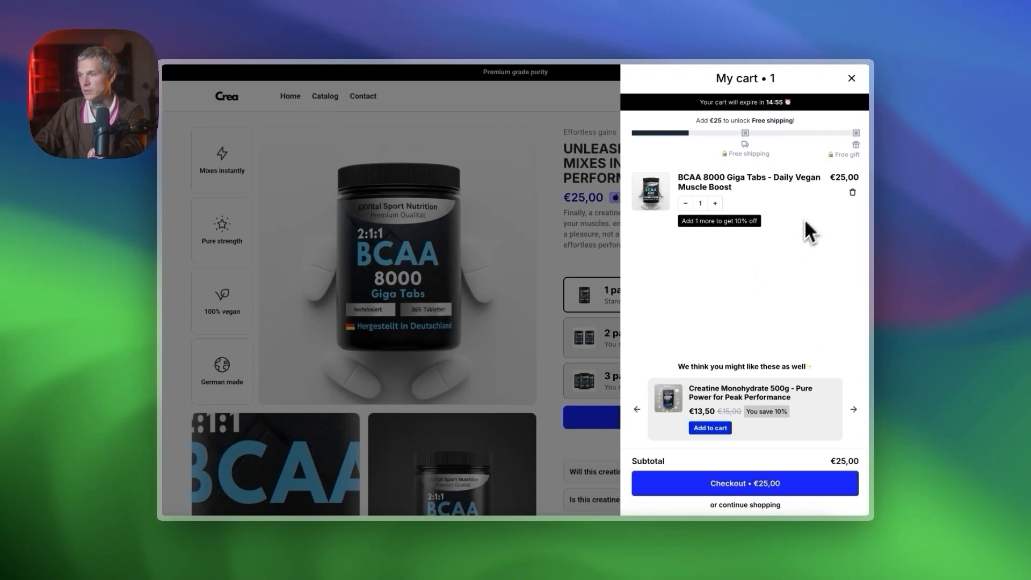
pyautogui.click(715, 203)
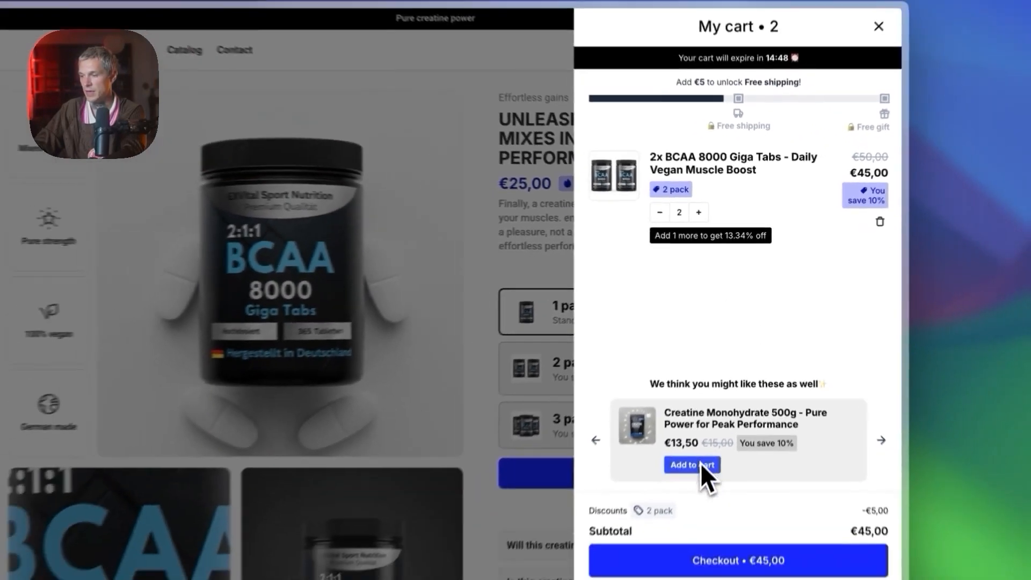
# Add the suggested Creatine Monohydrate 500g upsell to the cart and remove the BCAA 8000 Giga Tabs 2 pack
pyautogui.click(659, 561)
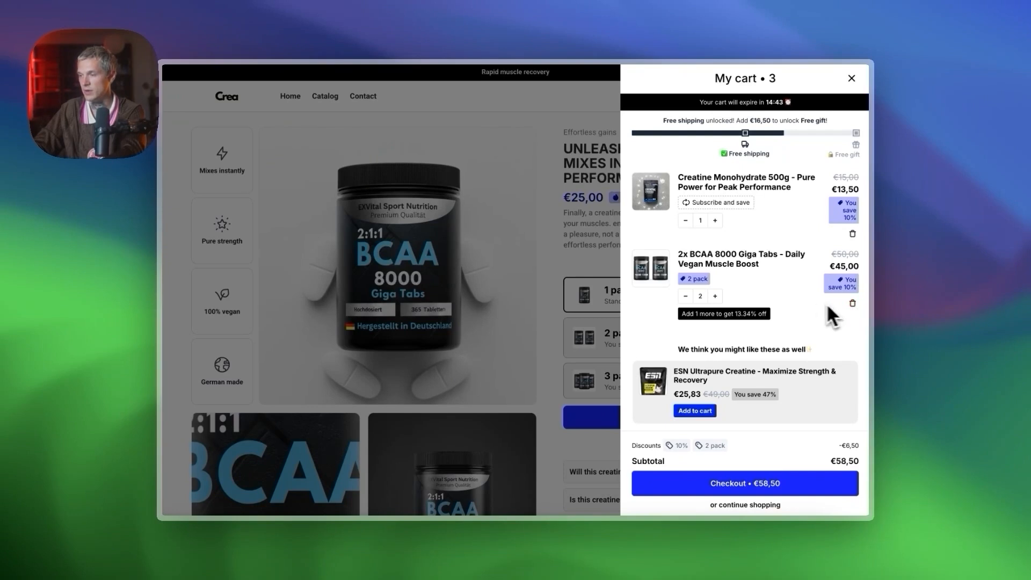
pyautogui.click(852, 304)
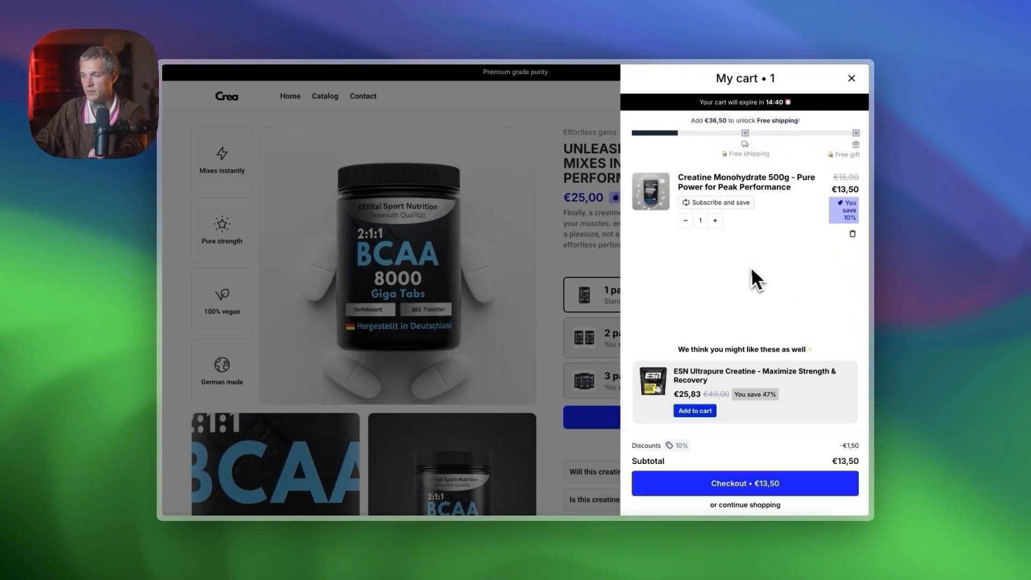